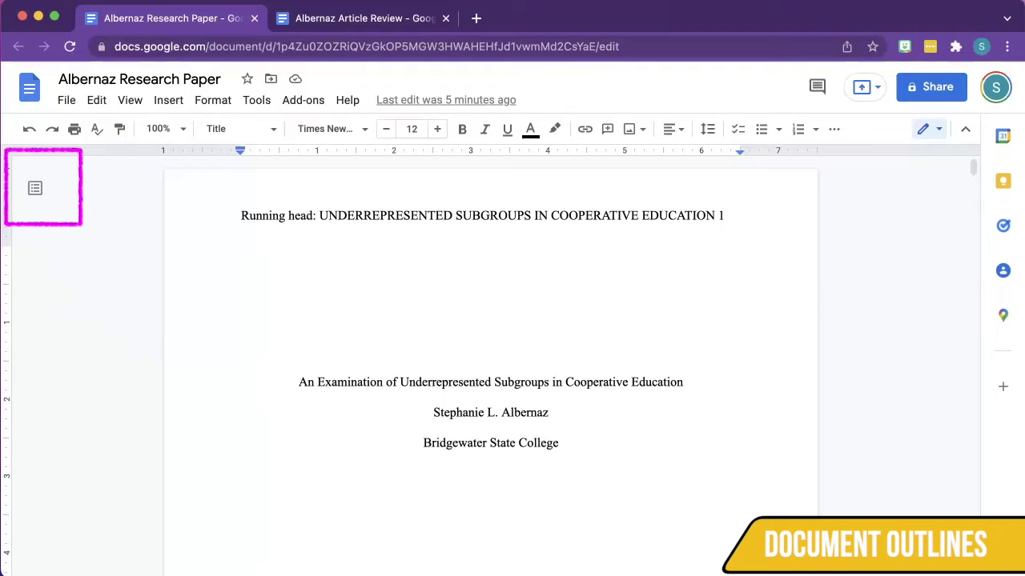
# Show the research paper's heading outline and type 'demo' into a new untitled test document
pyautogui.click(37, 188)
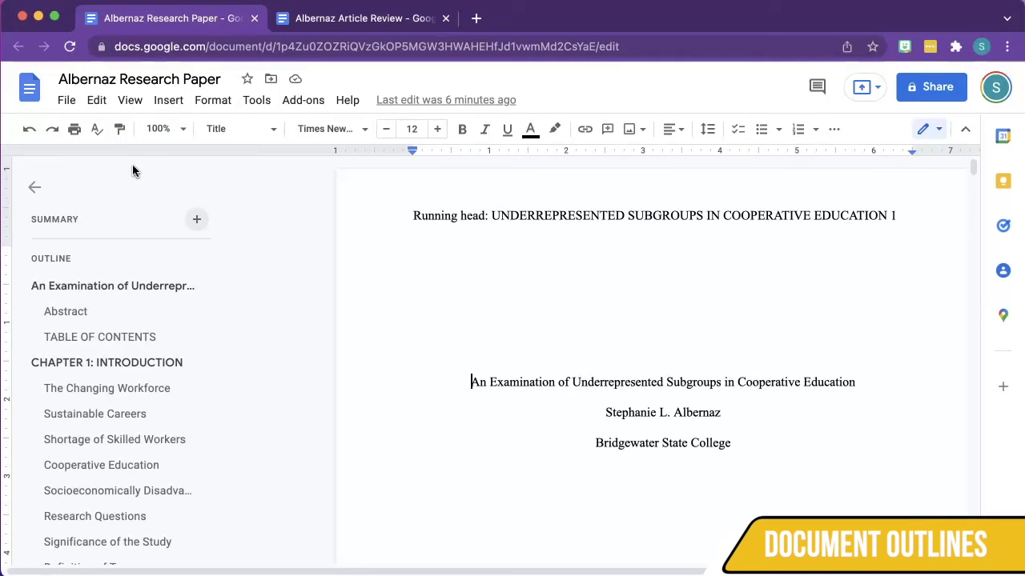
pyautogui.click(131, 103)
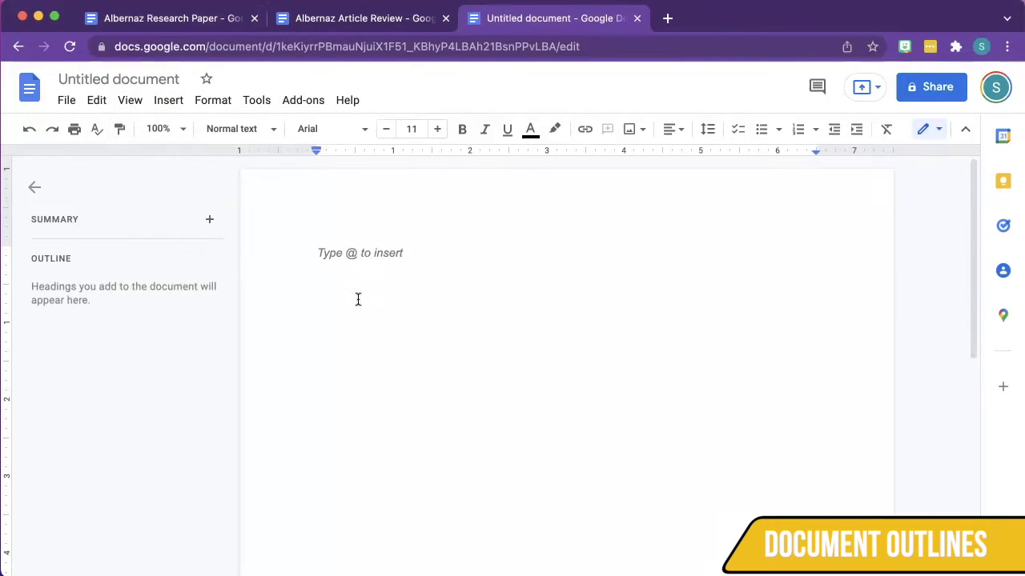
pyautogui.write('demo')
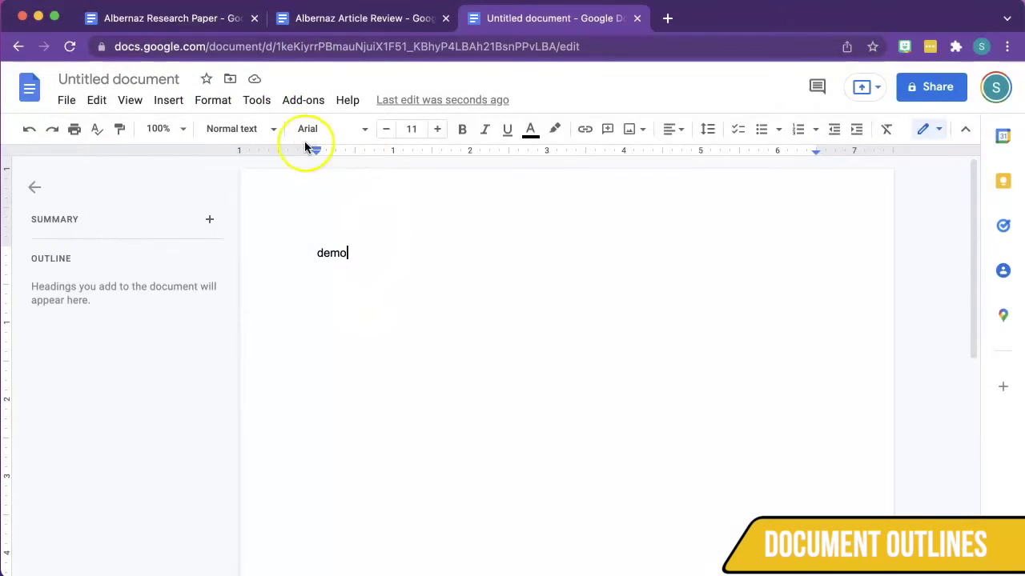
pyautogui.click(265, 130)
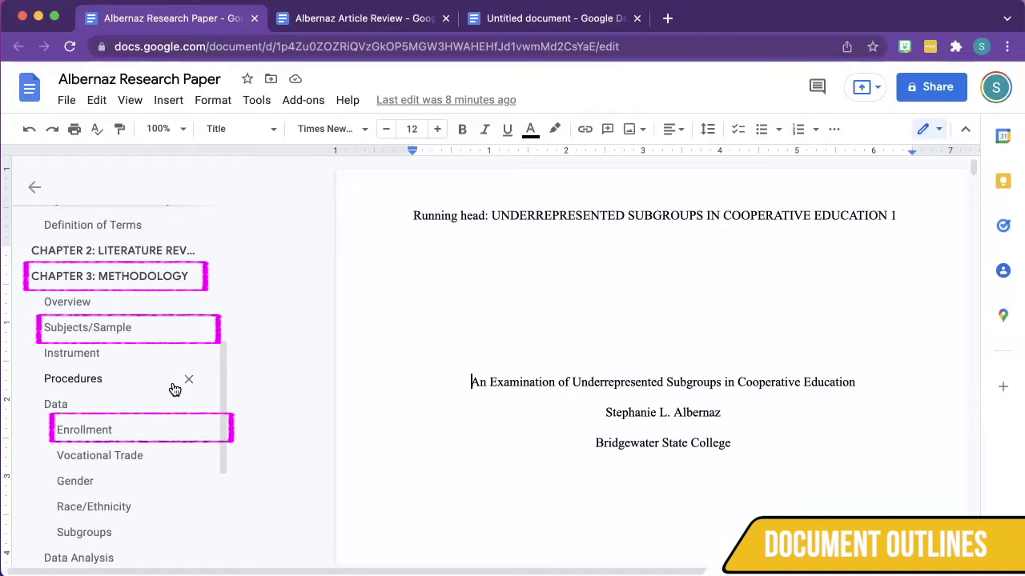
# Jump to CHAPTER 1: INTRODUCTION through the outline, then switch to the Albernaz Article Review document
pyautogui.scroll(5, 175, 390)
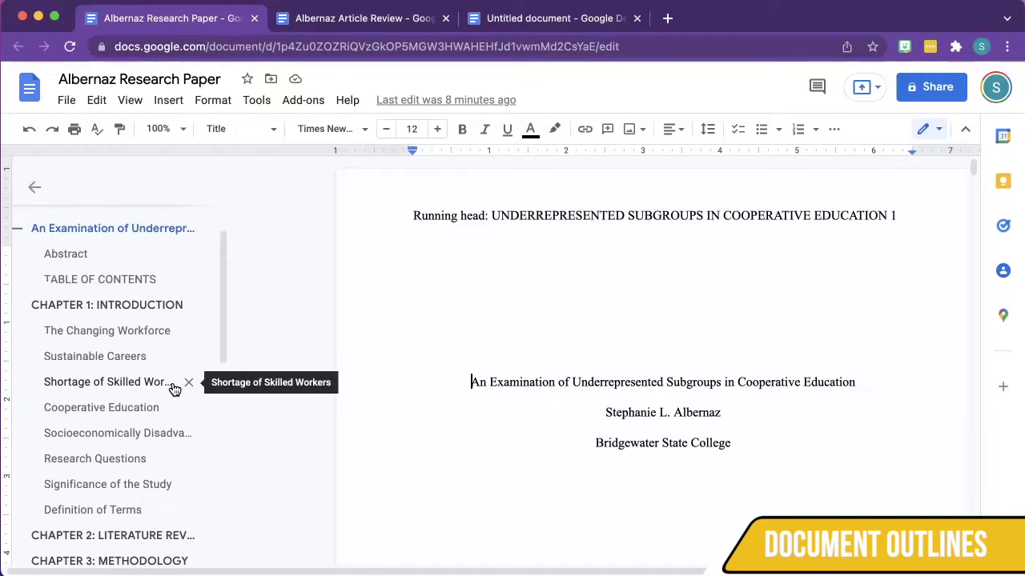
pyautogui.scroll(2, 168, 382)
pyautogui.click(142, 356)
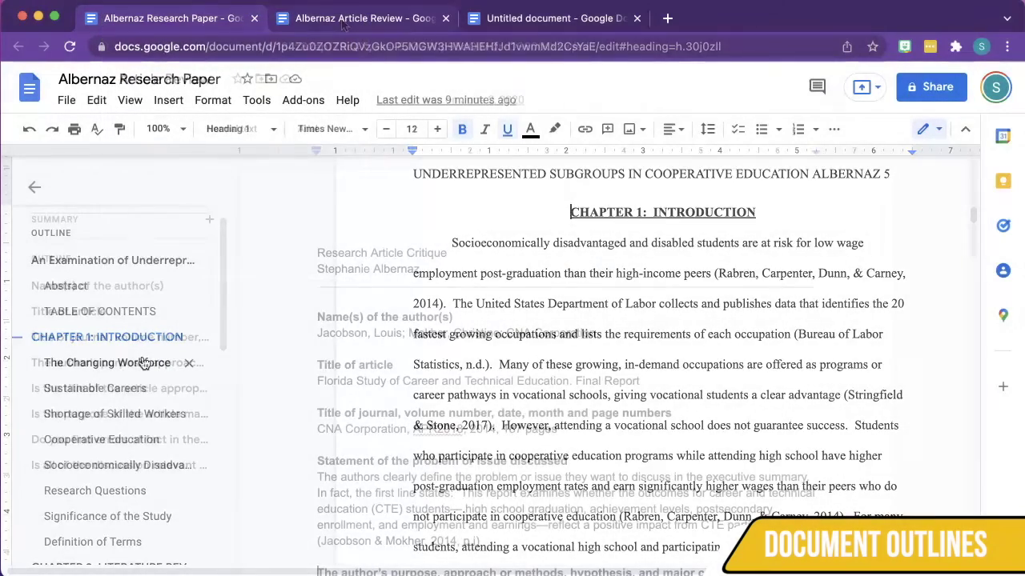
pyautogui.click(342, 22)
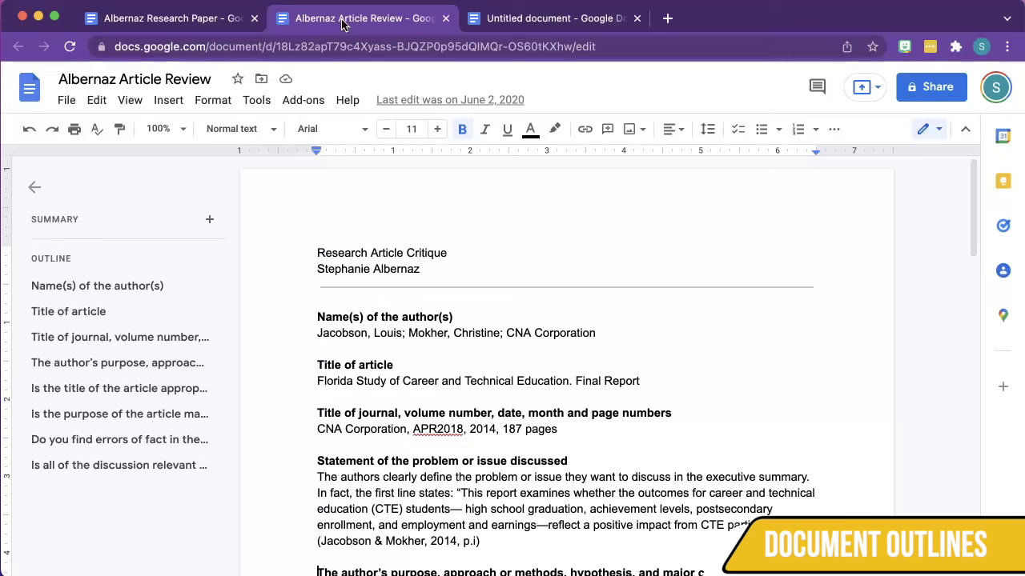
pyautogui.click(126, 287)
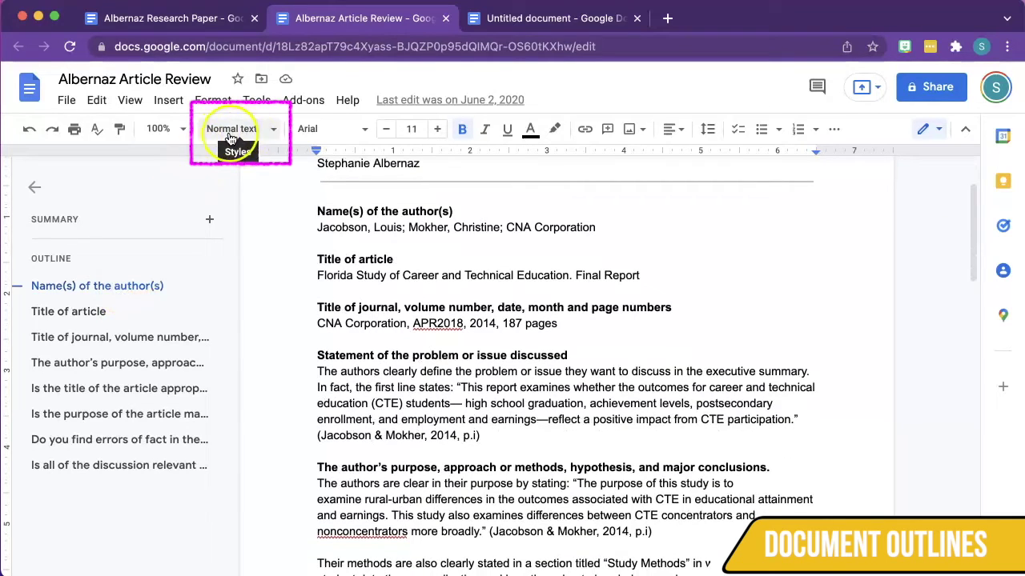
pyautogui.moveTo(167, 299)
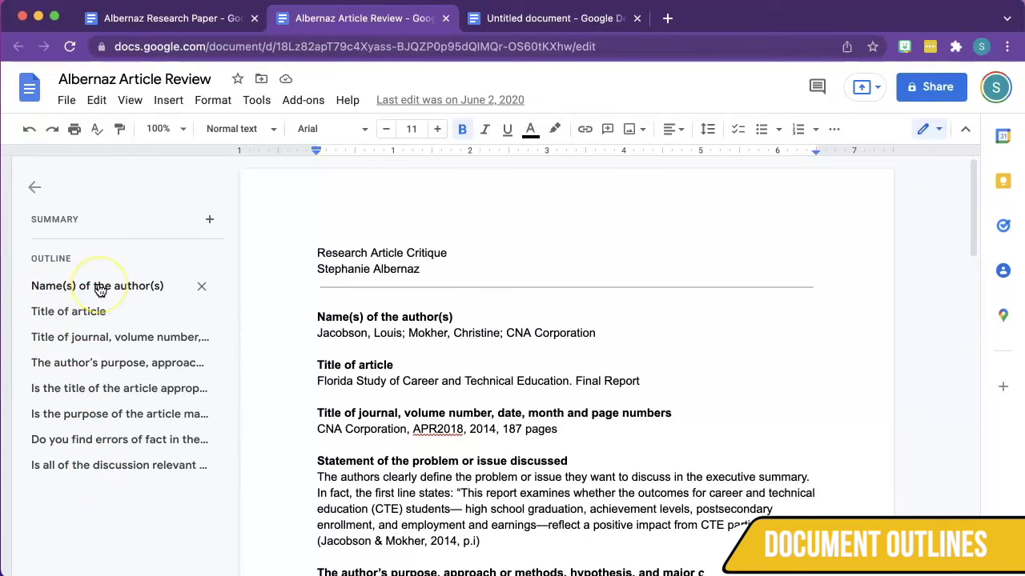
# Remove all six headings from the Article Review outline, then select the Name(s) of the author(s) text
pyautogui.click(202, 290)
pyautogui.click(201, 289)
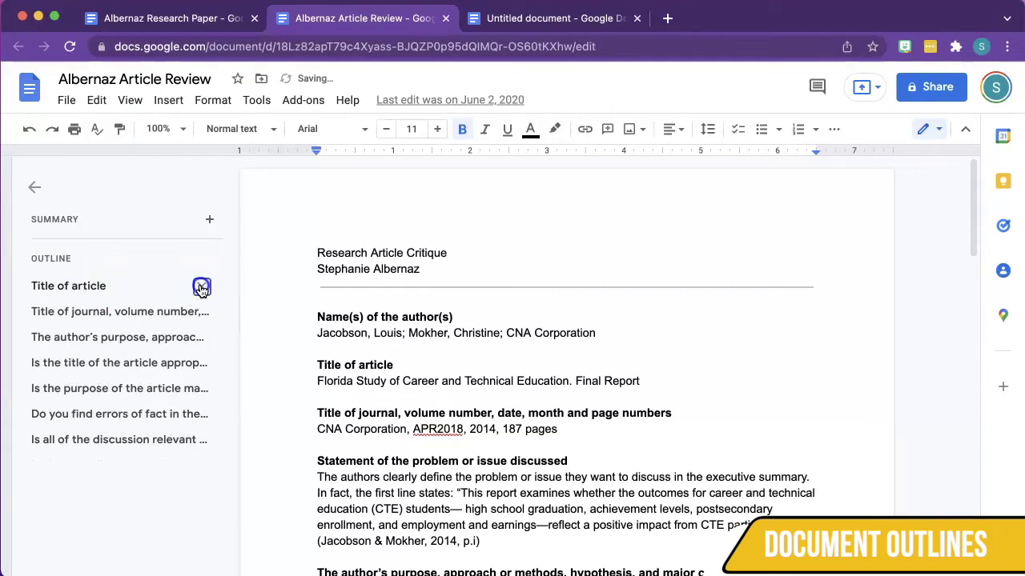
pyautogui.click(201, 290)
pyautogui.click(201, 289)
pyautogui.click(201, 288)
pyautogui.click(201, 288)
pyautogui.click(202, 288)
pyautogui.click(201, 287)
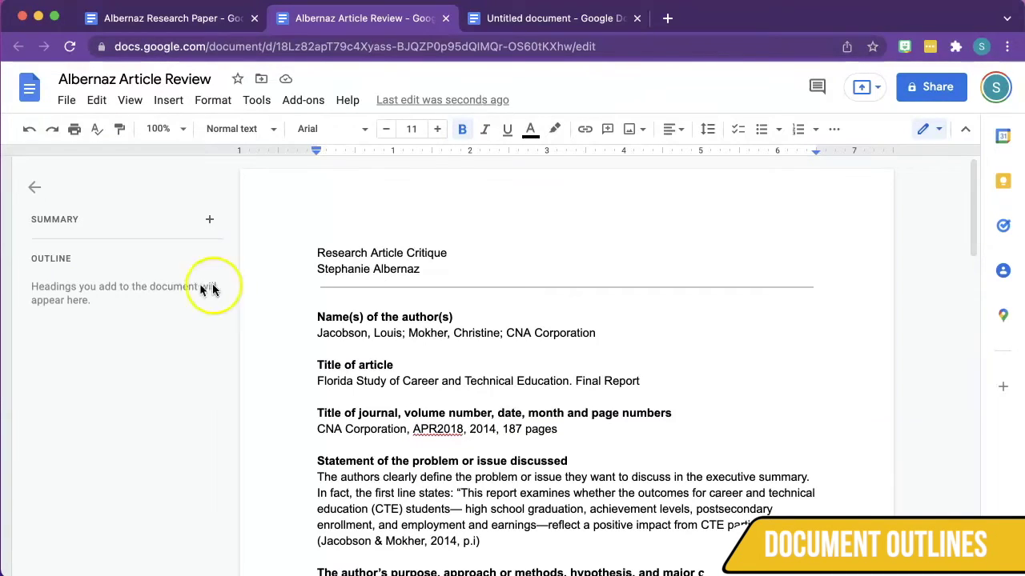
pyautogui.moveTo(323, 317); pyautogui.dragTo(455, 308)
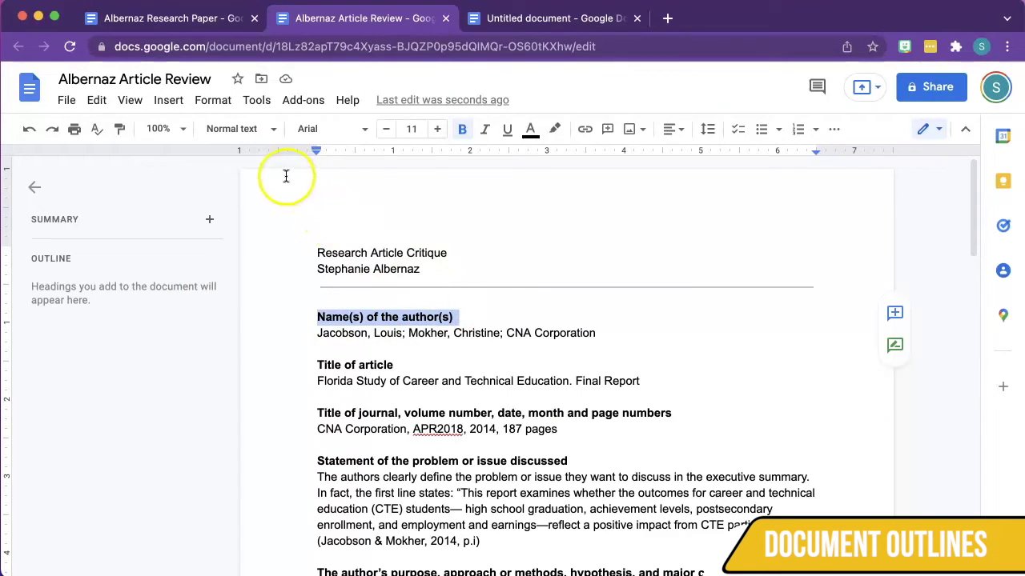
pyautogui.click(248, 130)
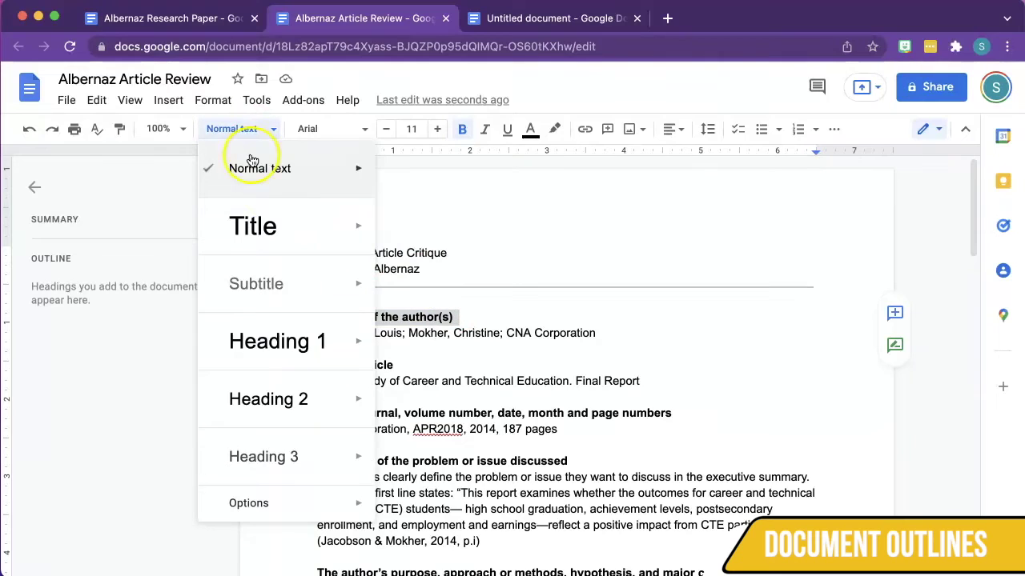
pyautogui.click(272, 343)
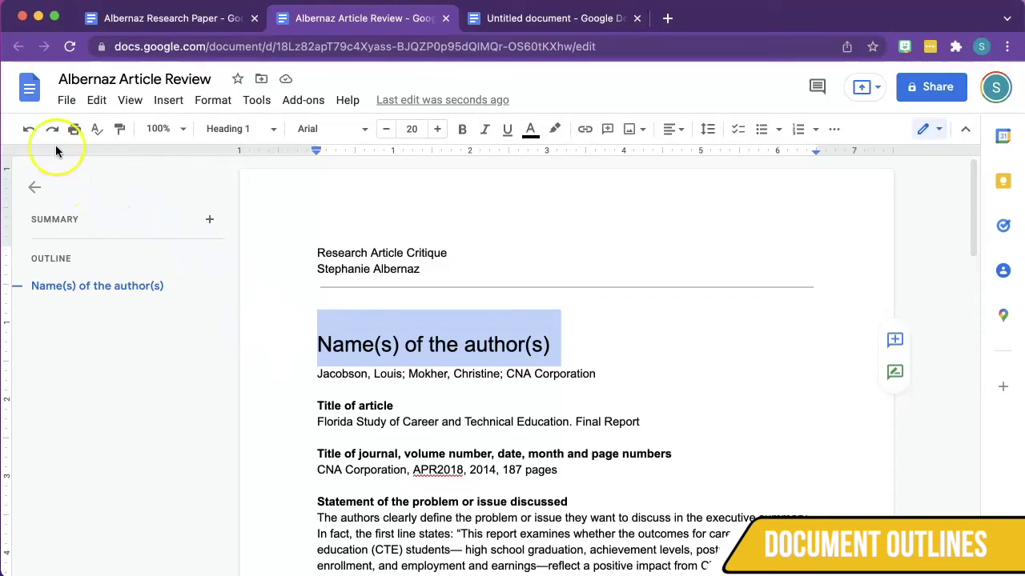
pyautogui.click(30, 130)
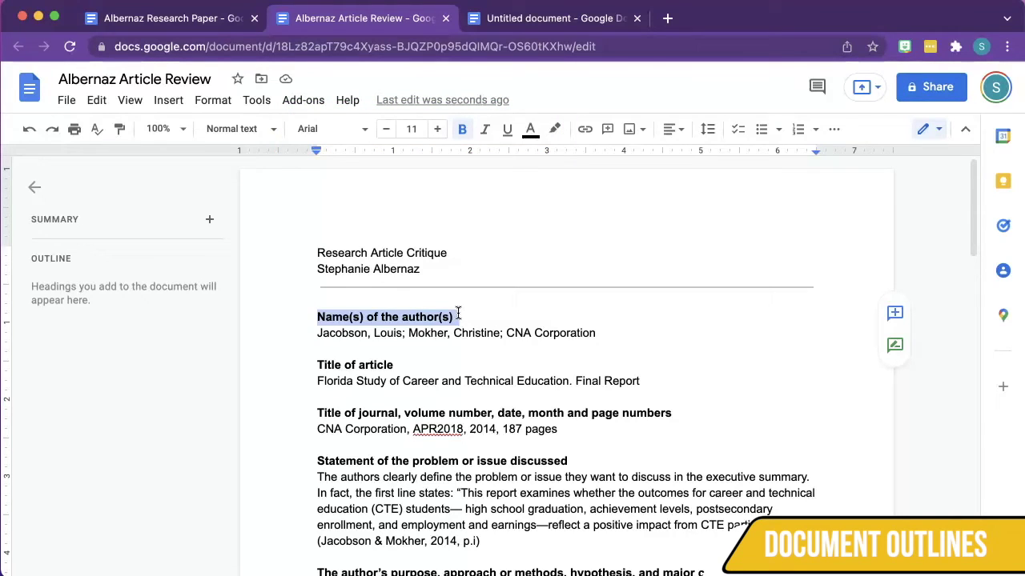
# Update the Heading 1 style to match the current line's formatting
pyautogui.click(227, 128)
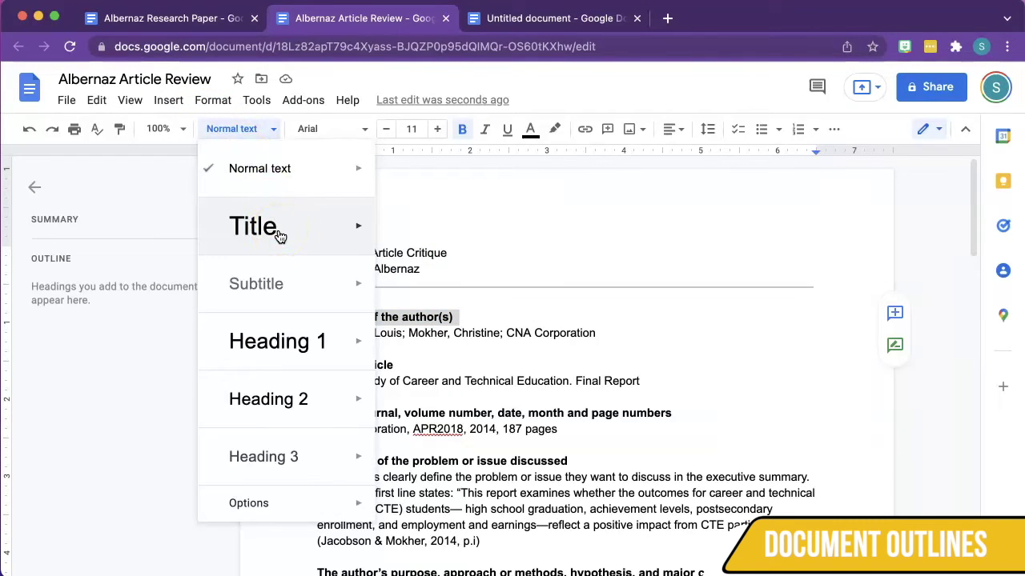
pyautogui.click(306, 349)
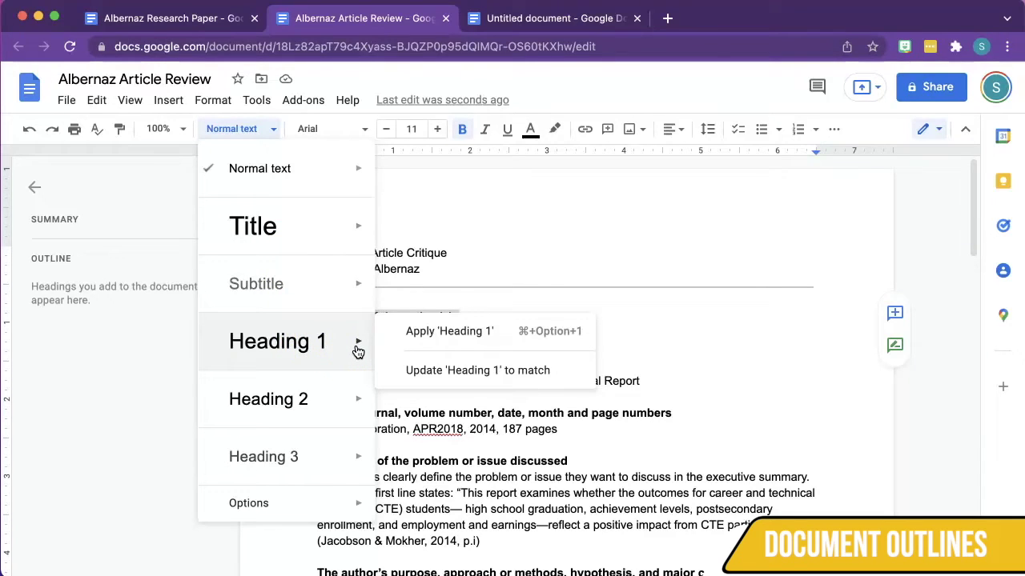
pyautogui.click(446, 370)
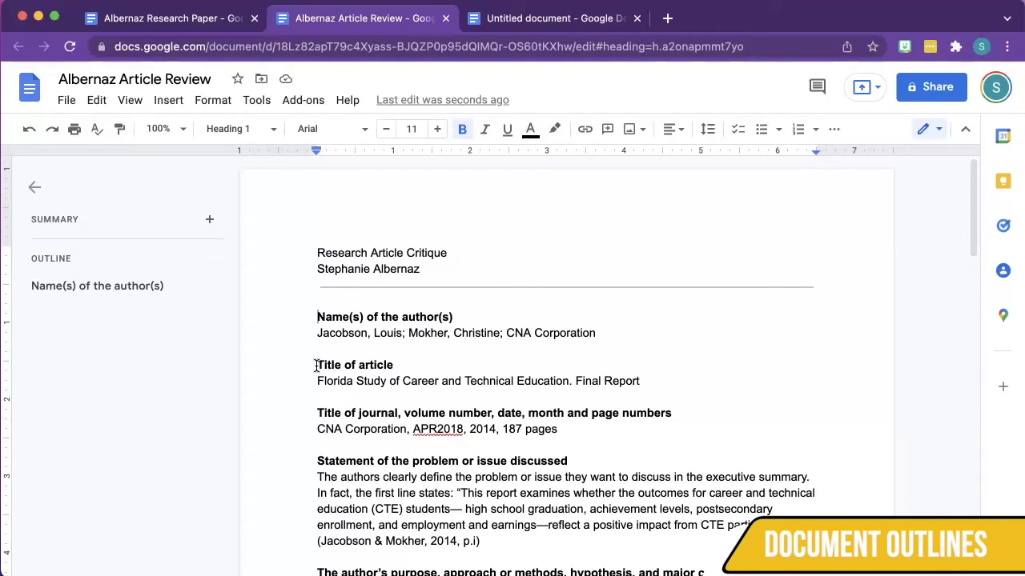
# Make the 'Title of article' line a Heading 1
pyautogui.moveTo(317, 365); pyautogui.dragTo(400, 364)
pyautogui.click(250, 130)
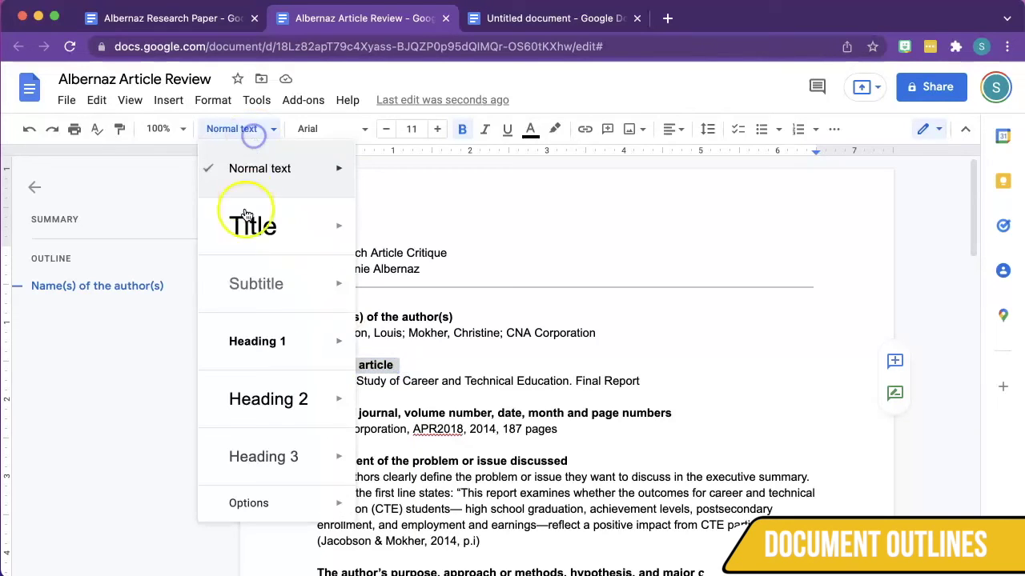
pyautogui.click(247, 341)
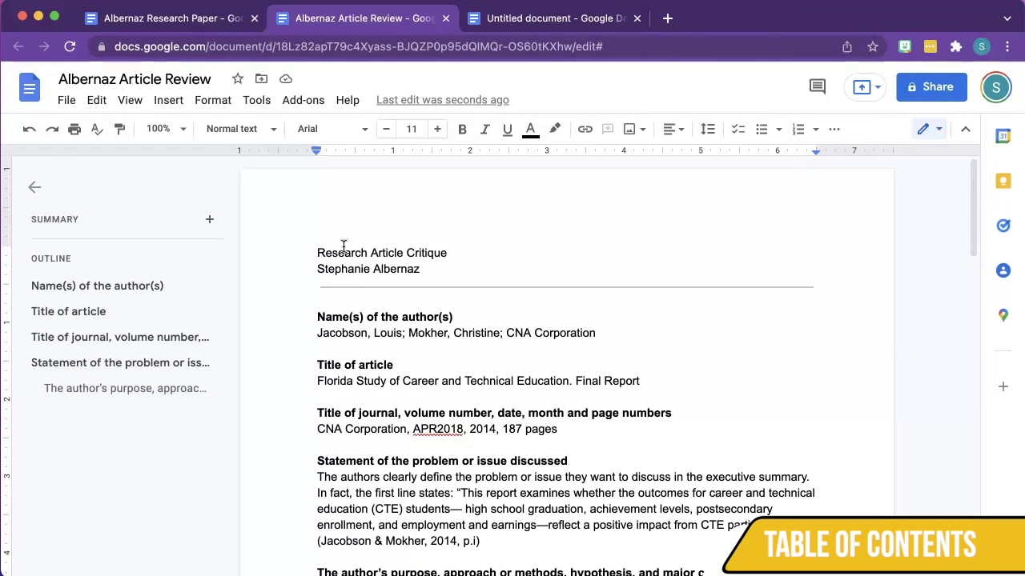
# Insert a blue-linked table of contents on a new line above Name(s) of the author(s)
pyautogui.press('Return')
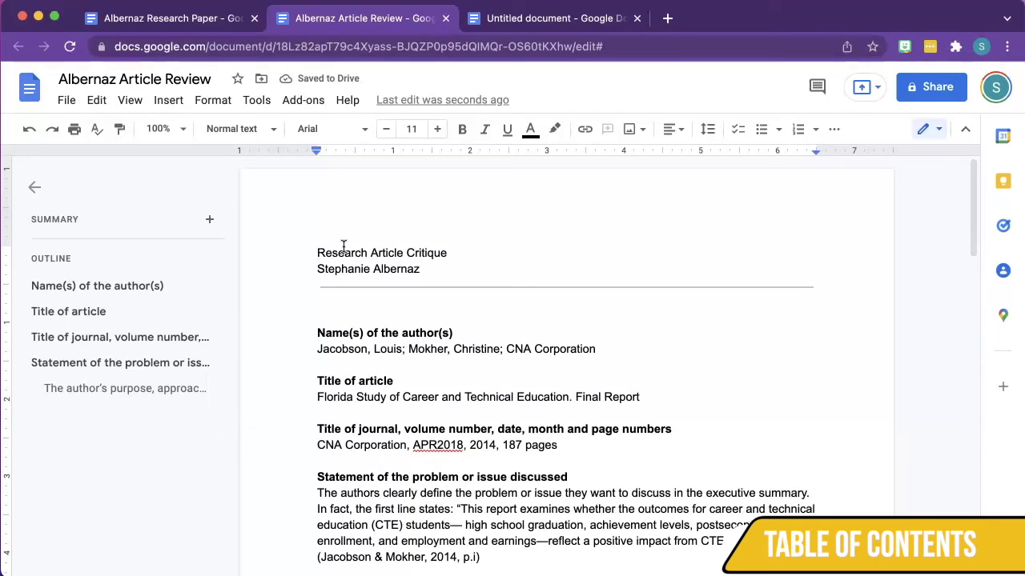
pyautogui.click(169, 100)
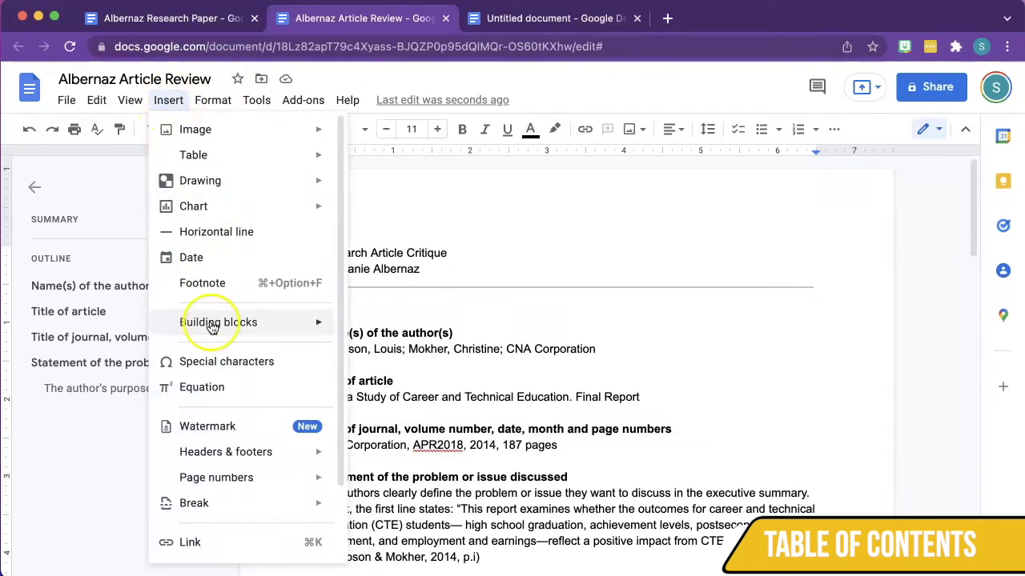
pyautogui.scroll(-2, 209, 324)
pyautogui.moveTo(240, 551)
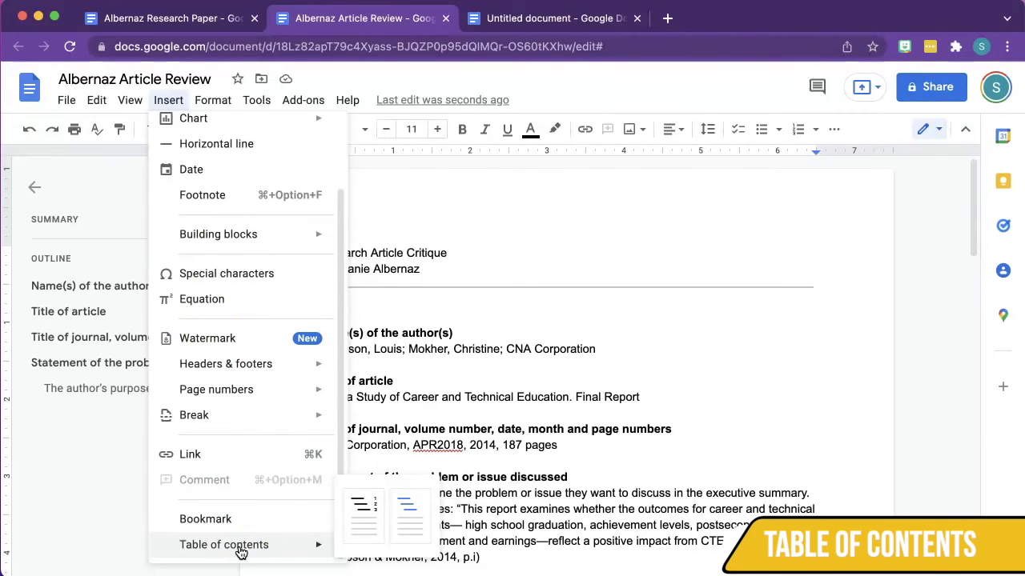
pyautogui.click(409, 521)
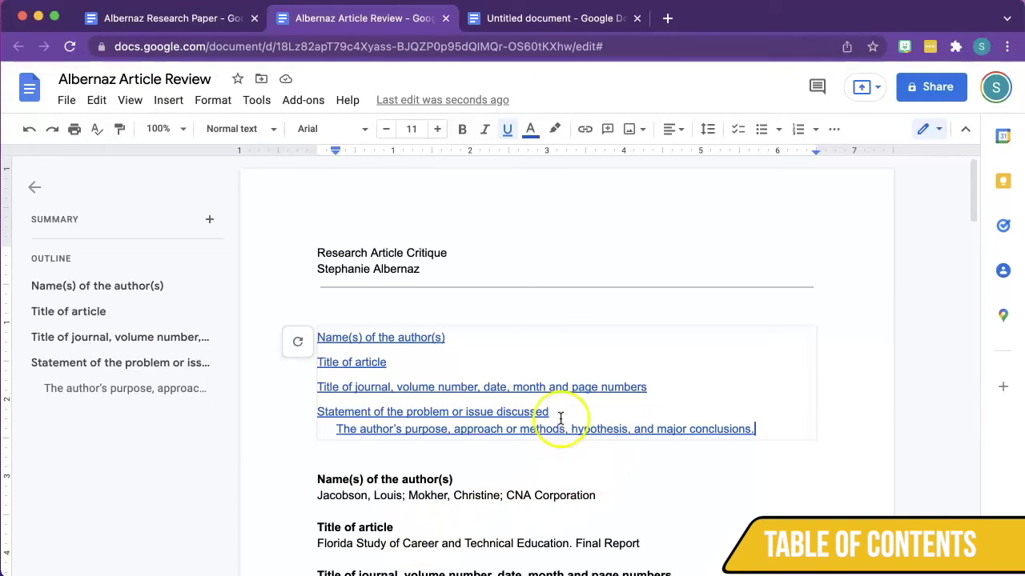
pyautogui.rightClick(550, 360)
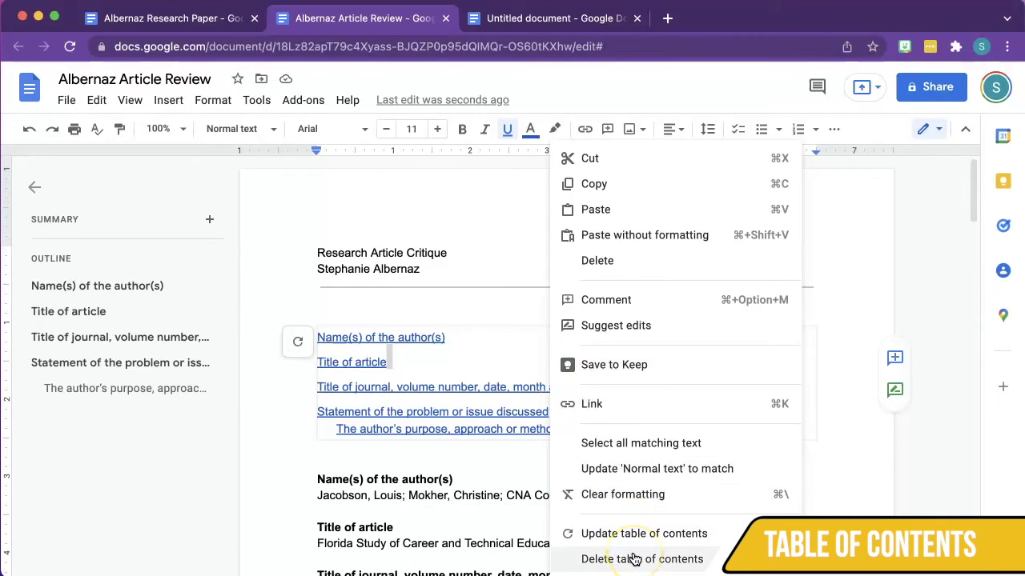
# Change The author's purpose heading to Normal text
pyautogui.click(462, 468)
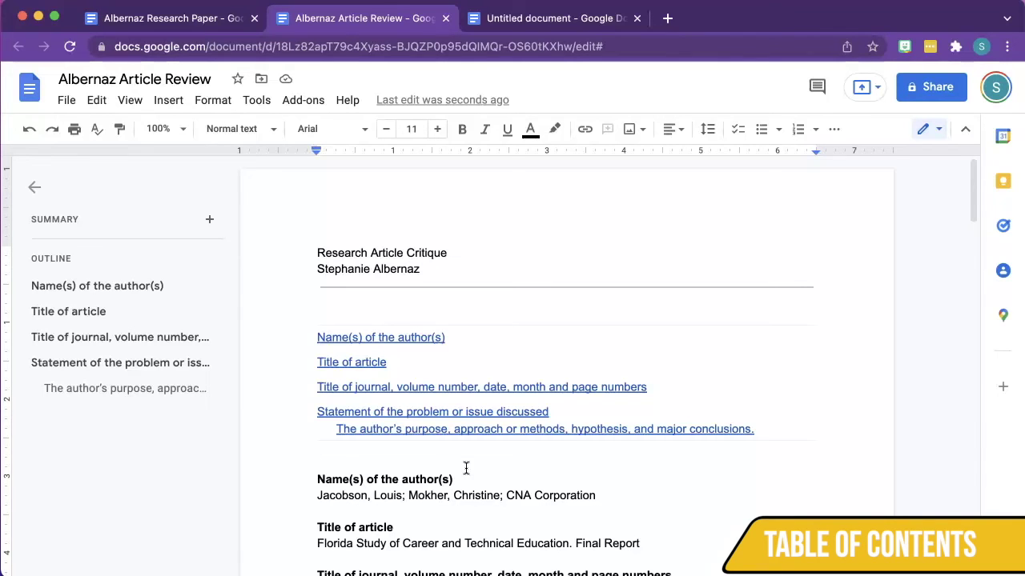
pyautogui.scroll(-5, 466, 468)
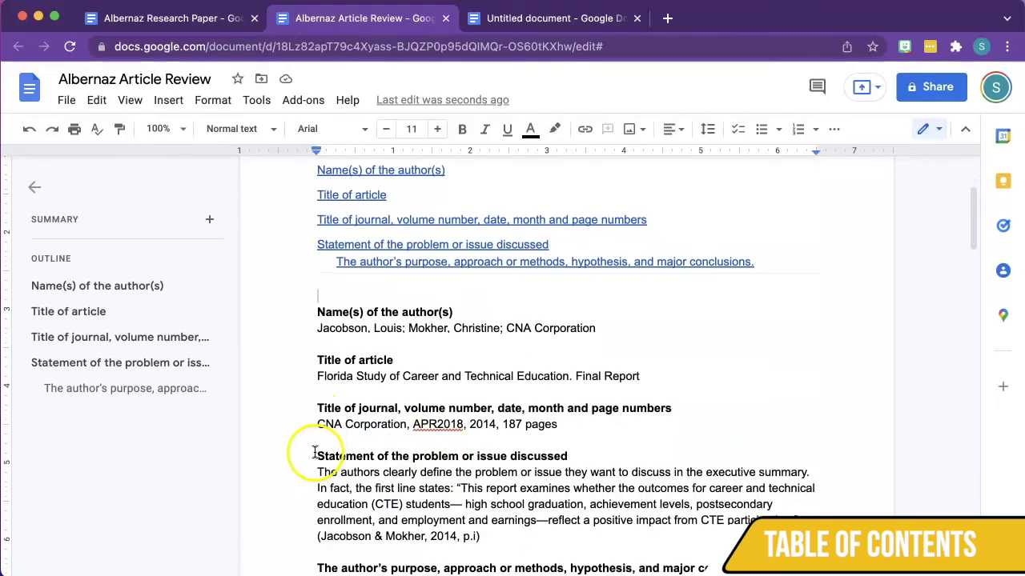
pyautogui.scroll(-1, 314, 451)
pyautogui.click(355, 533)
pyautogui.moveTo(354, 533); pyautogui.dragTo(745, 533)
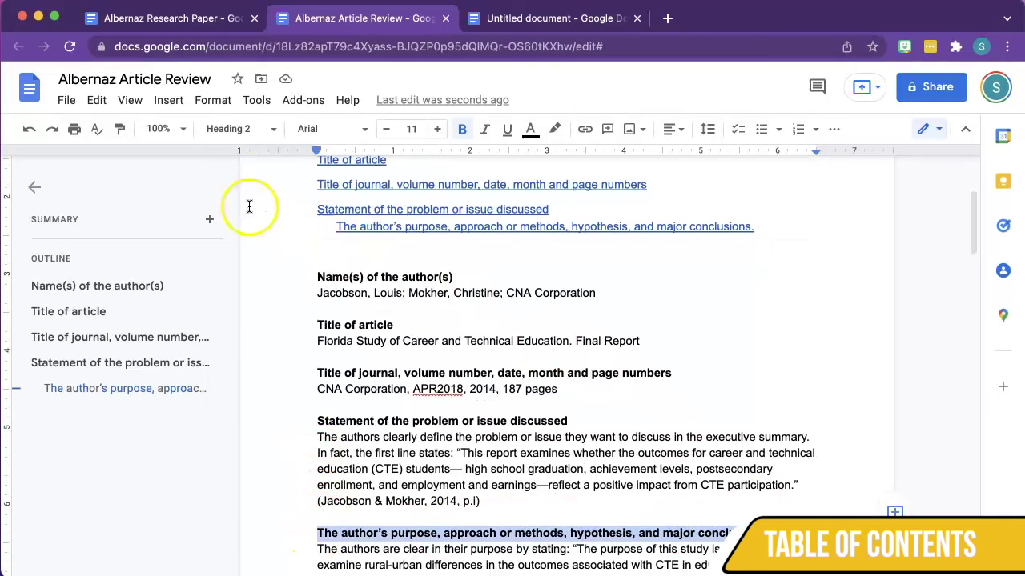
pyautogui.click(240, 130)
pyautogui.click(244, 170)
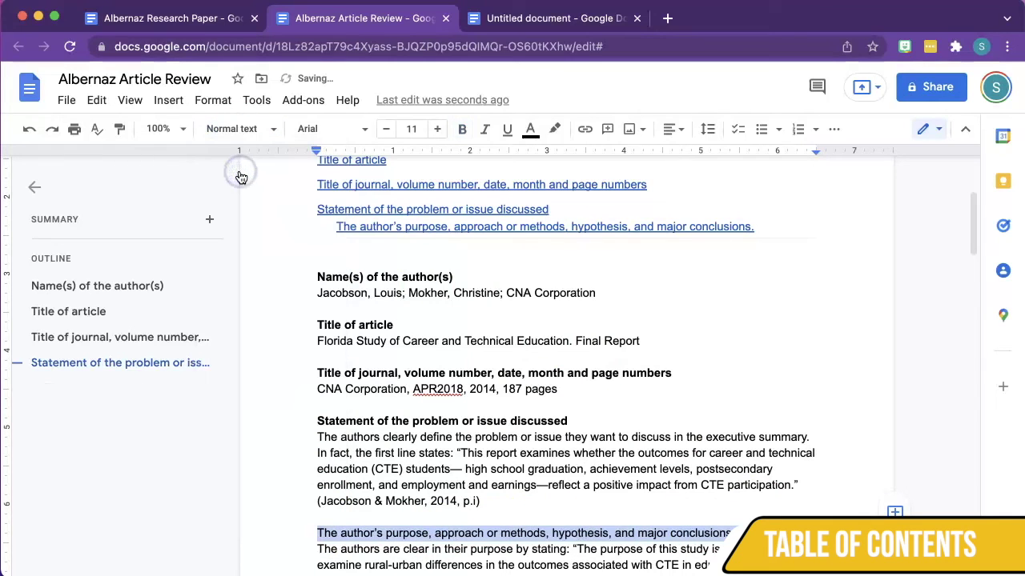
# Refresh the table of contents so it lists only the four remaining headings
pyautogui.click(97, 286)
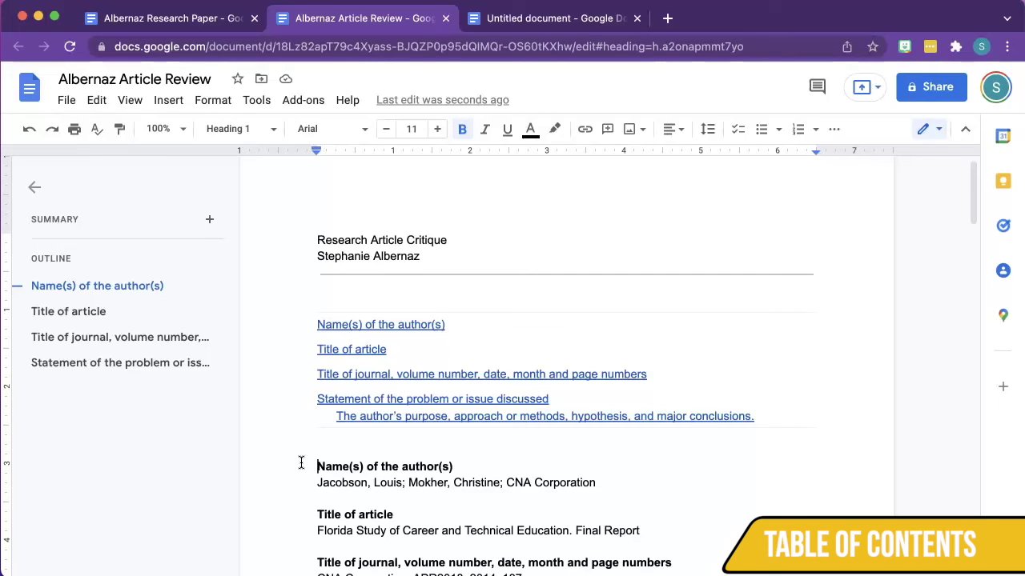
pyautogui.click(345, 398)
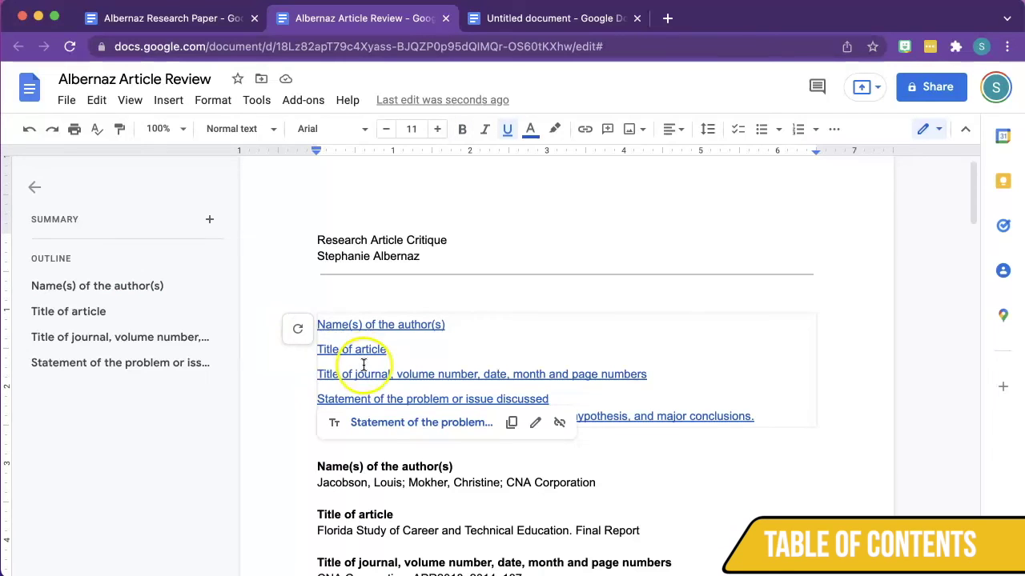
pyautogui.click(299, 329)
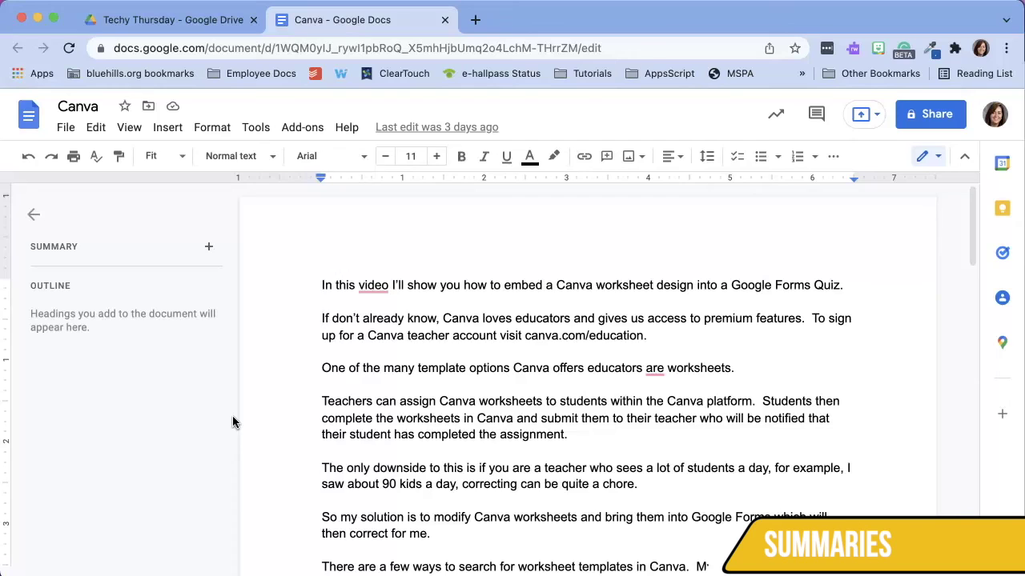
# Accept the suggested Canva summary, then trim it to the sentence ending with the Google Forms Quiz
pyautogui.click(208, 246)
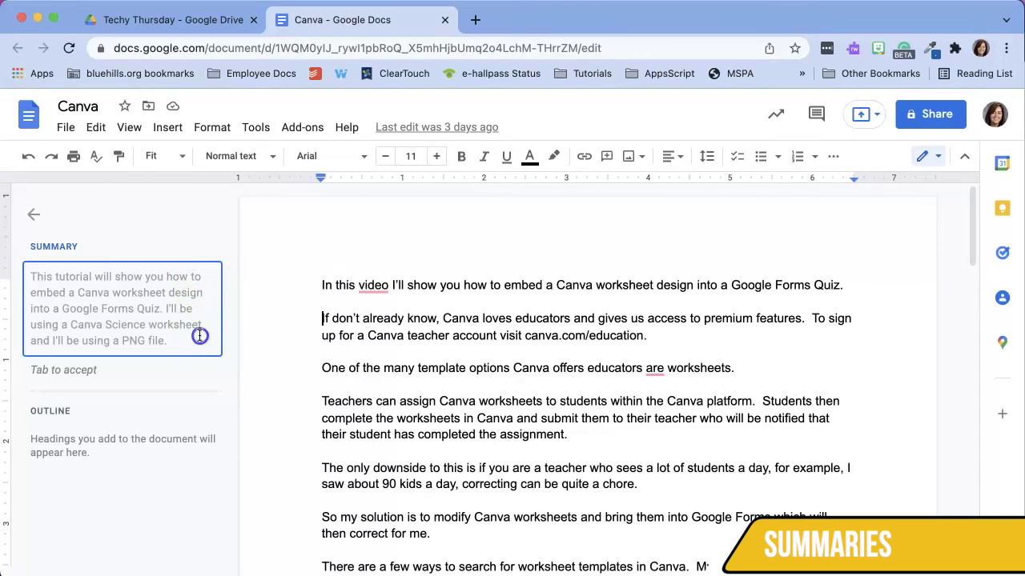
pyautogui.press('Tab')
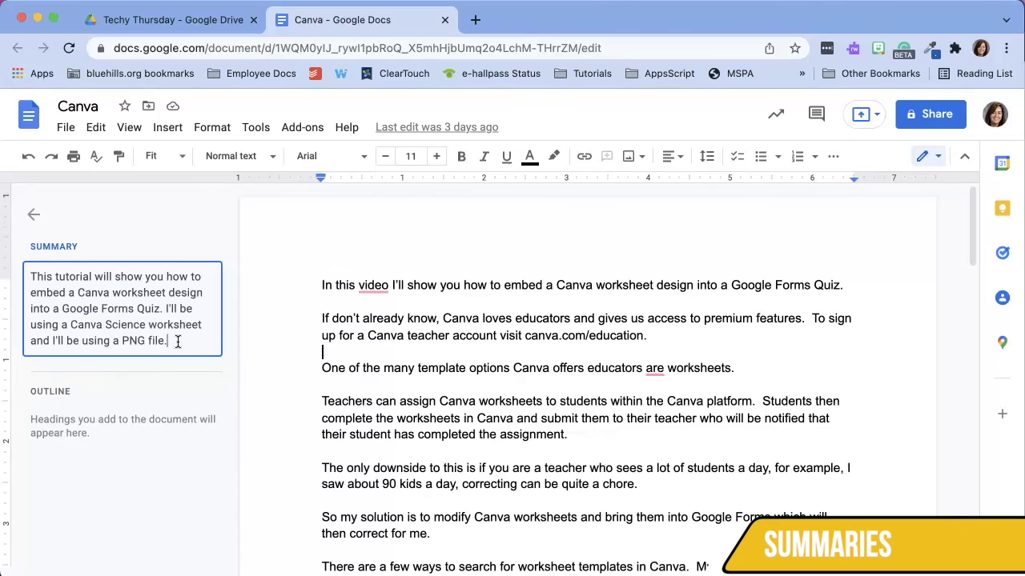
pyautogui.press('Escape')
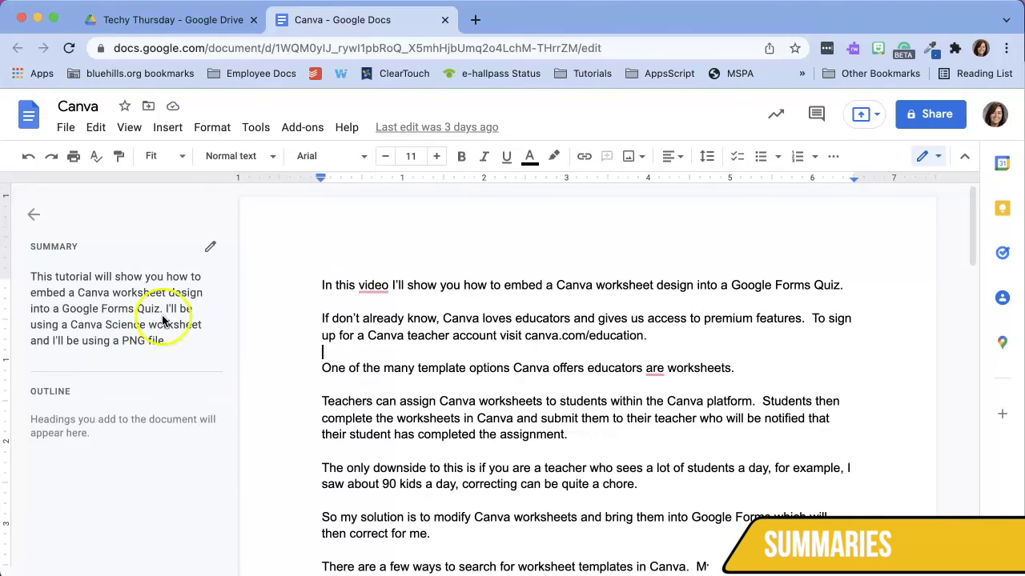
pyautogui.click(211, 249)
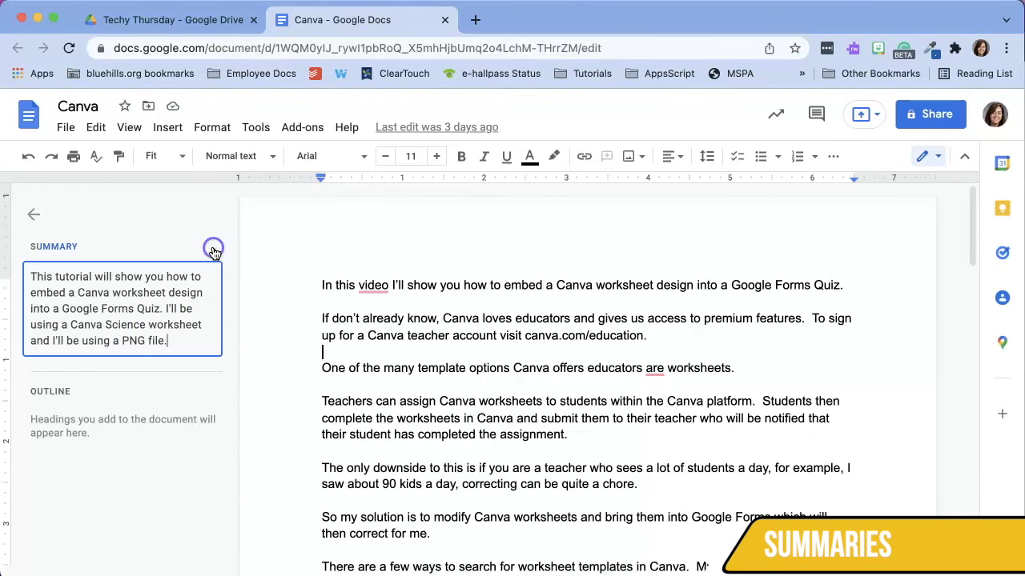
pyautogui.moveTo(185, 338); pyautogui.dragTo(163, 301)
pyautogui.press('BackSpace')
pyautogui.click(193, 335)
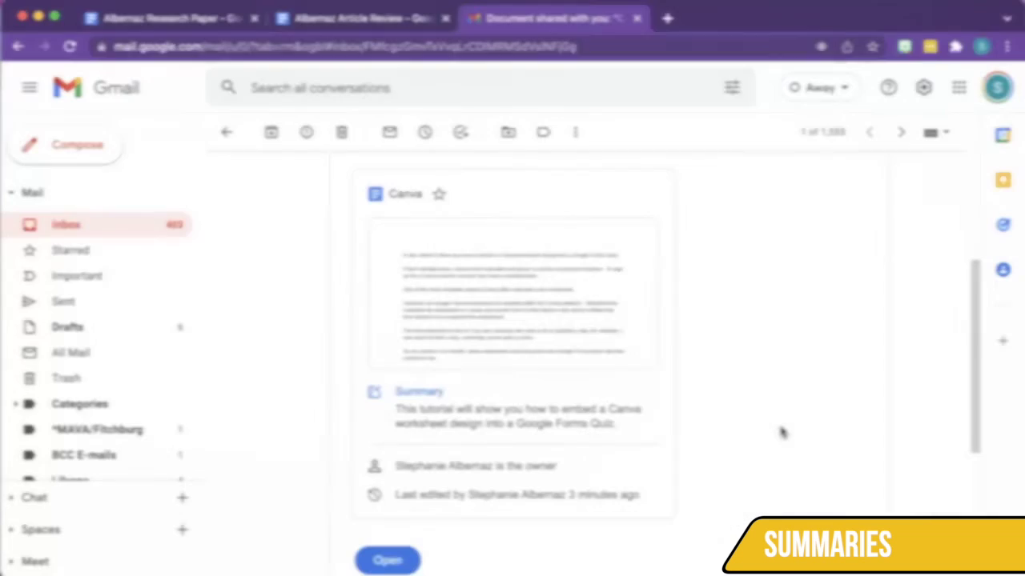